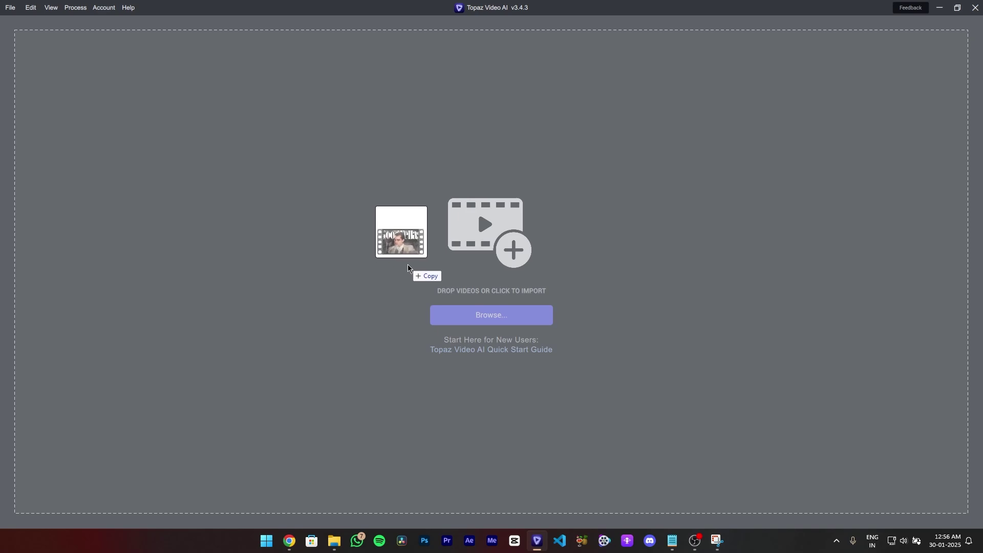
Import Goodfellas.mp4 and switch on Enhancement using the Proteus AI model.
drag(360, 249, 407, 268)
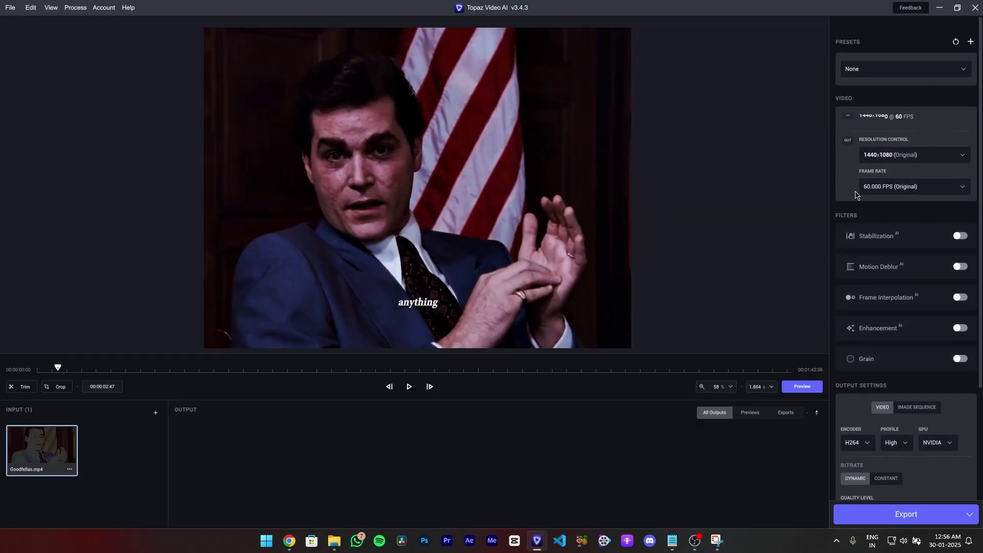
click(957, 315)
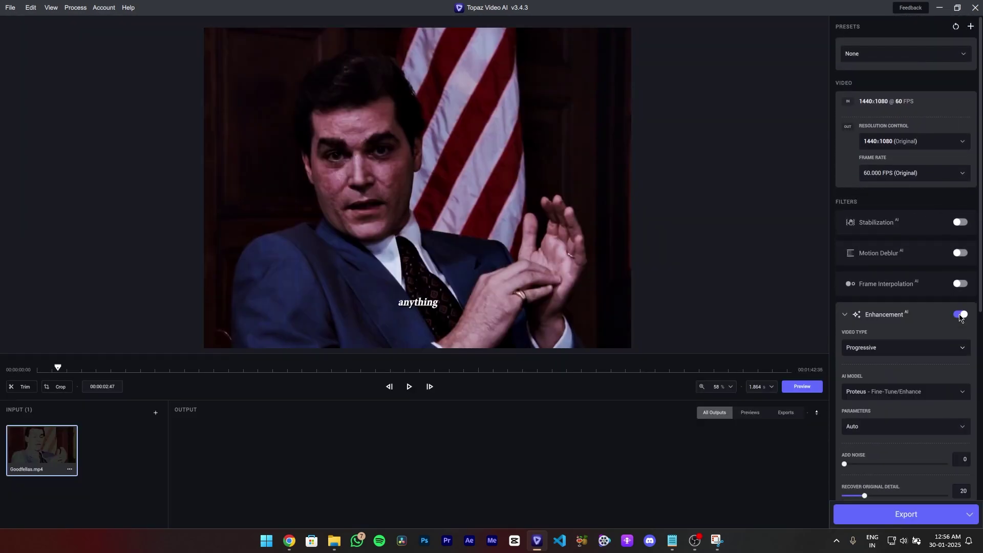
scroll(883, 315, down, 2)
click(891, 288)
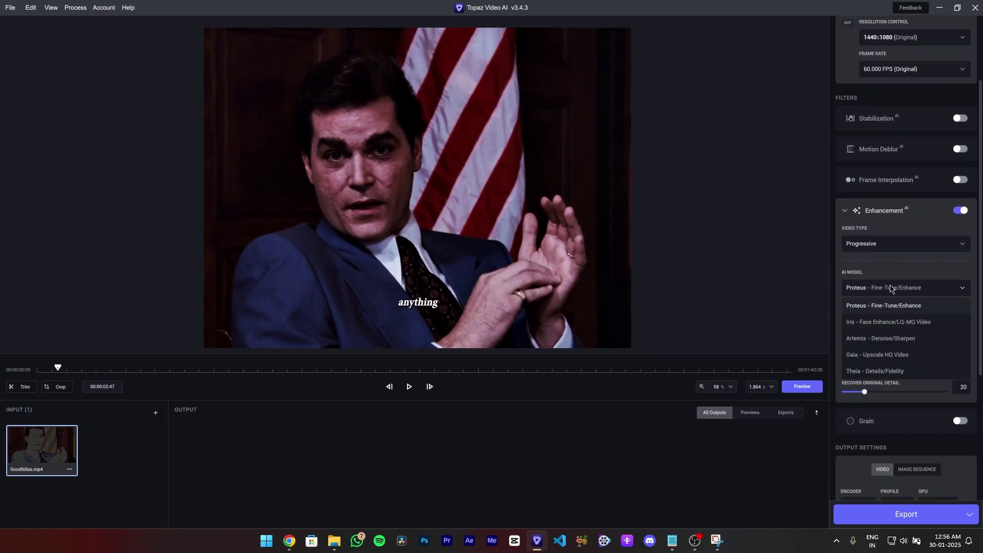
click(890, 291)
scroll(869, 292, down, 1)
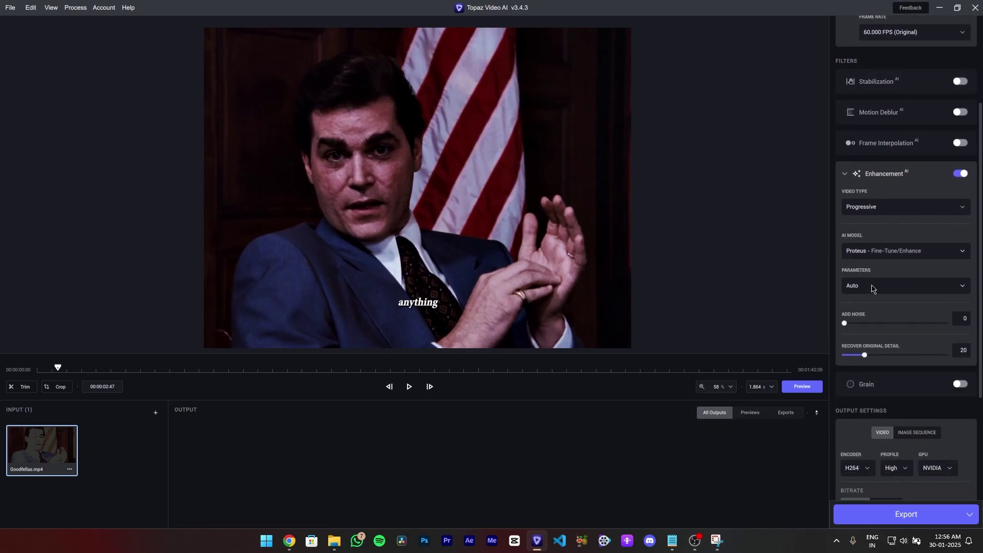
click(869, 288)
Use Manual parameters: Revert Compression 65, Improve Detail 100, Sharpen 100, Dehalo 10, Anti-alias/Deblur -100.
click(869, 334)
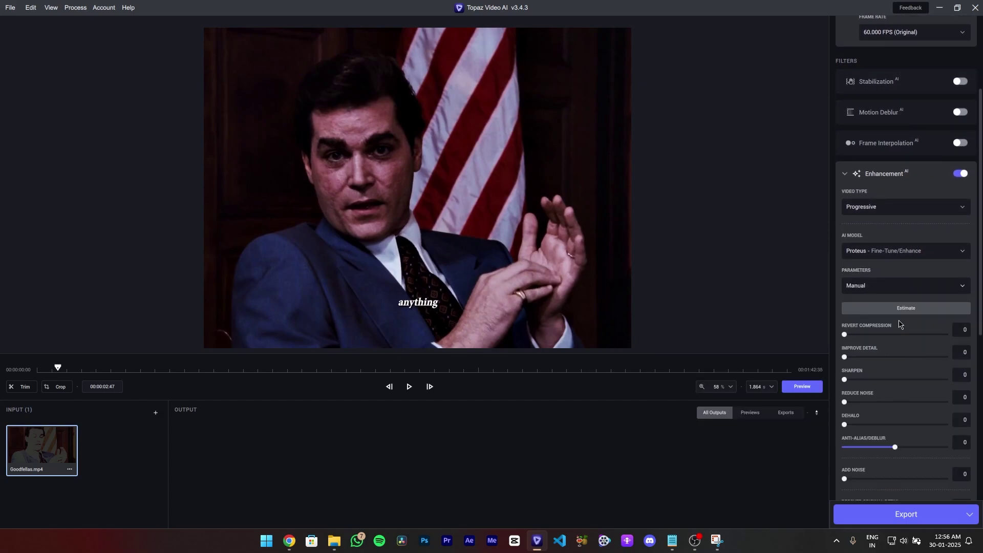
scroll(898, 324, down, 3)
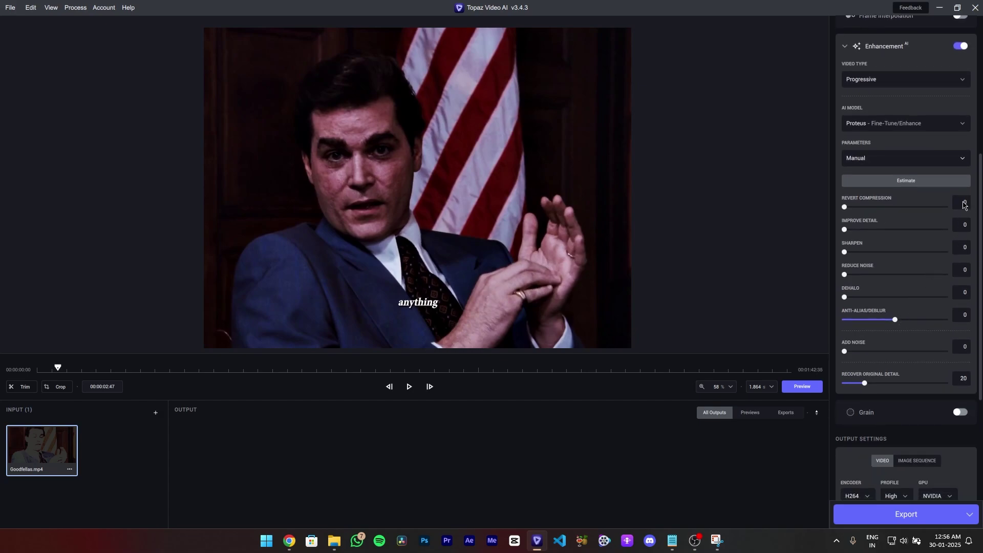
key(Return)
key(Return)
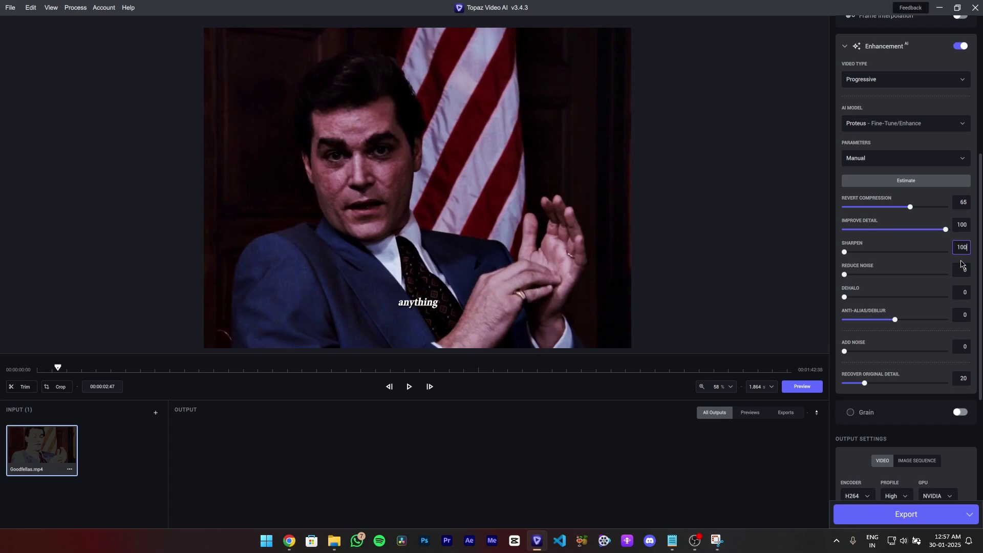
key(Return)
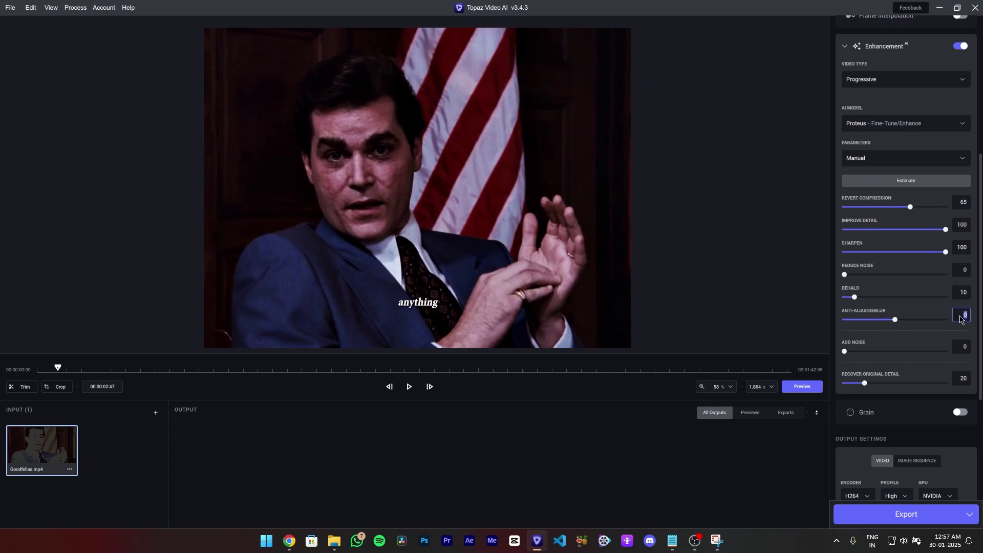
text(0)
key(Return)
scroll(918, 350, down, 1)
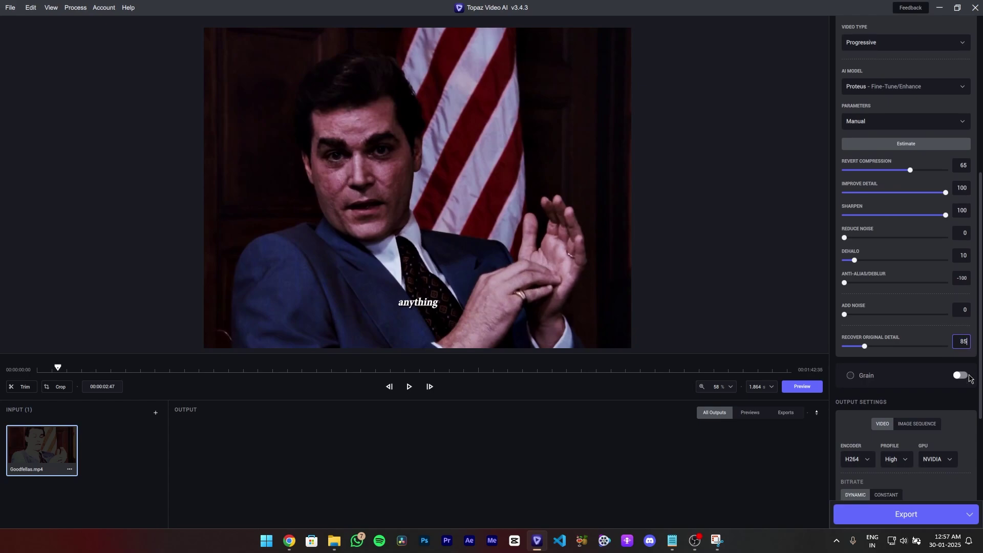
Set Recover Original Detail to 85 and enable Grain with amount 1 and size 1.
key(Return)
scroll(945, 378, down, 1)
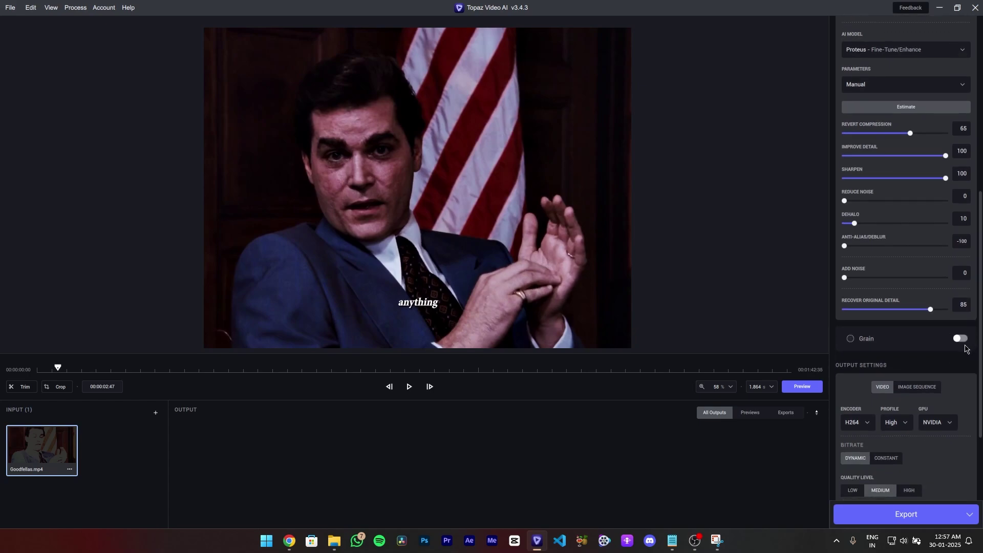
click(960, 339)
double_click(962, 360)
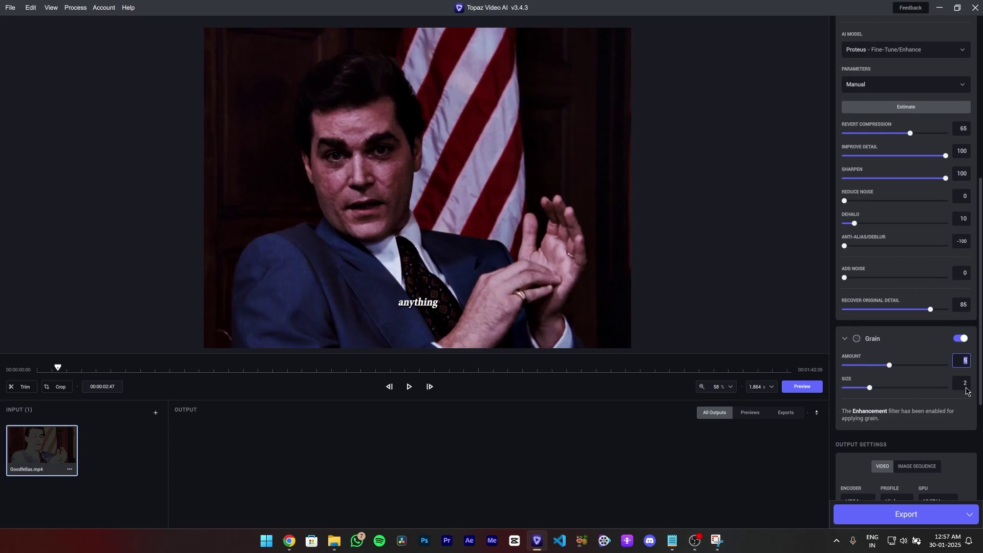
key(Return)
text(1)
key(Return)
scroll(960, 403, down, 2)
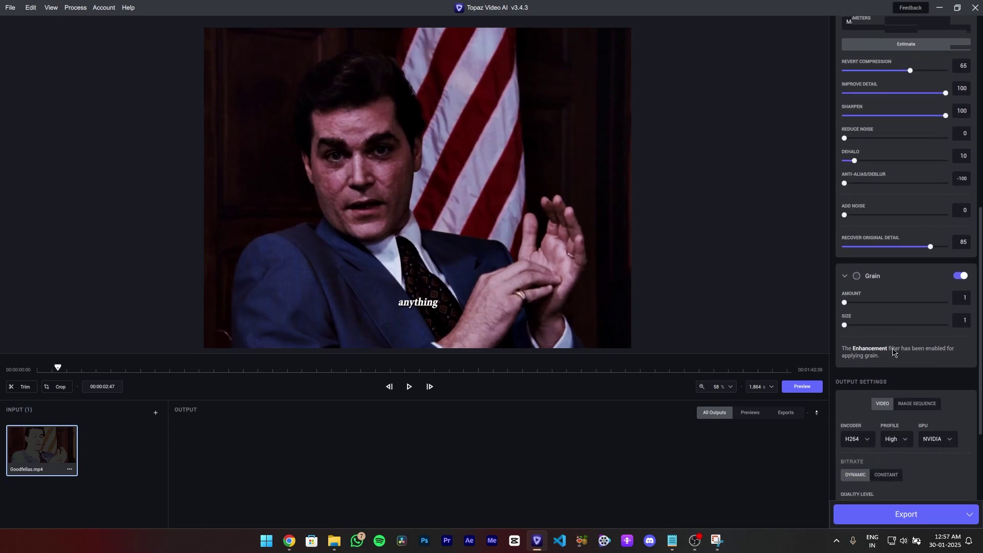
scroll(960, 402, down, 3)
Choose ProRes output with the 422 HQ codec in a mov container.
click(863, 307)
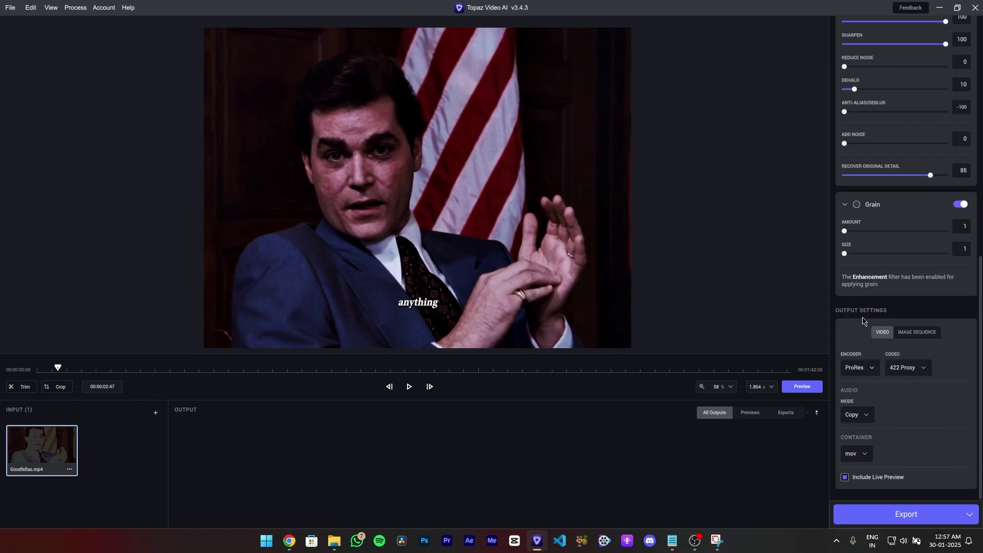
click(903, 370)
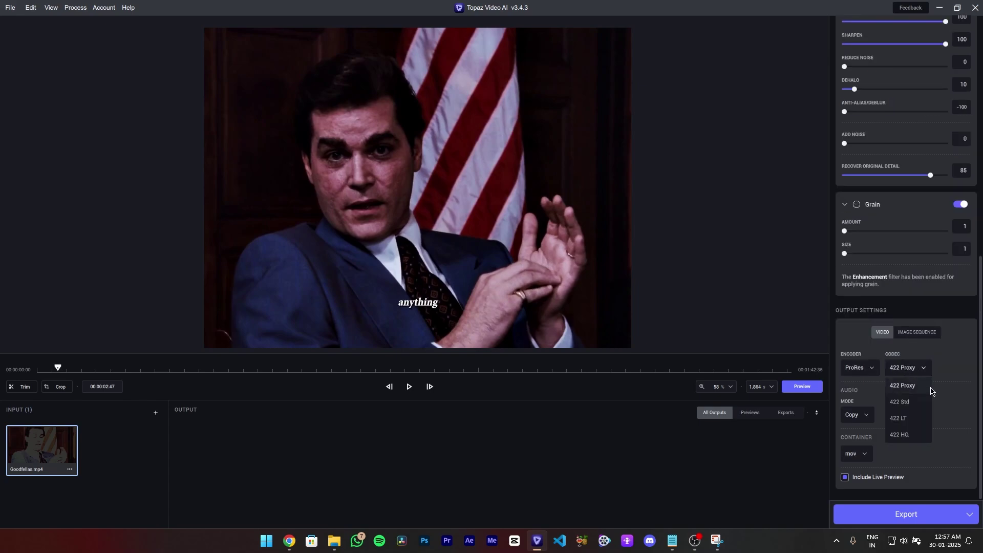
click(915, 438)
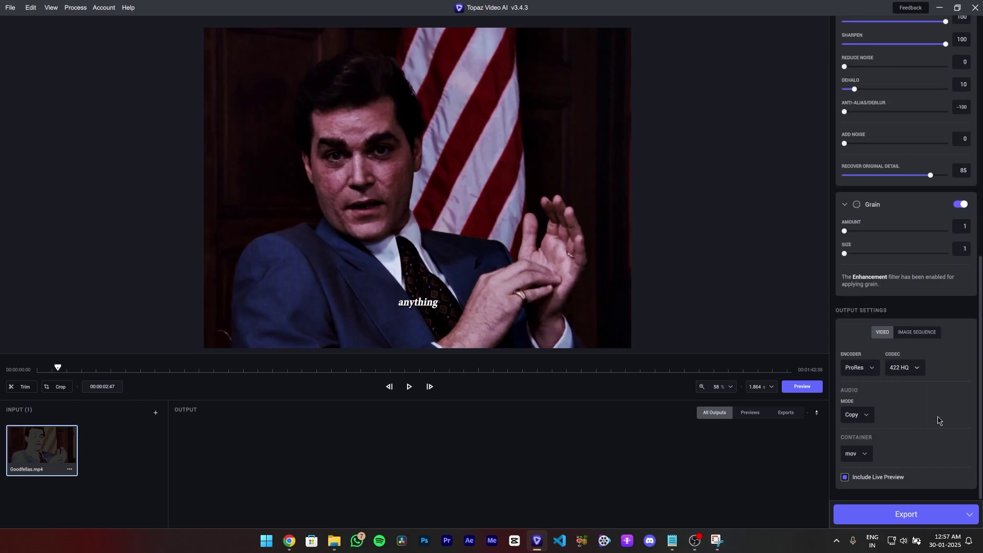
Export the enhanced Goodfellas clip as a 1440x1080 job.
click(885, 517)
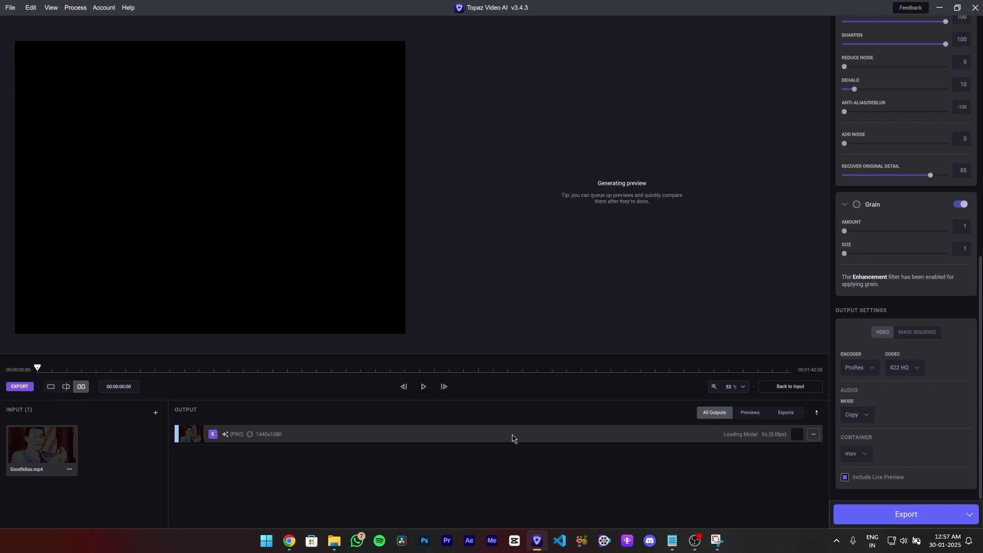
scroll(523, 156, up, 2)
scroll(528, 165, up, 2)
scroll(610, 198, up, 1)
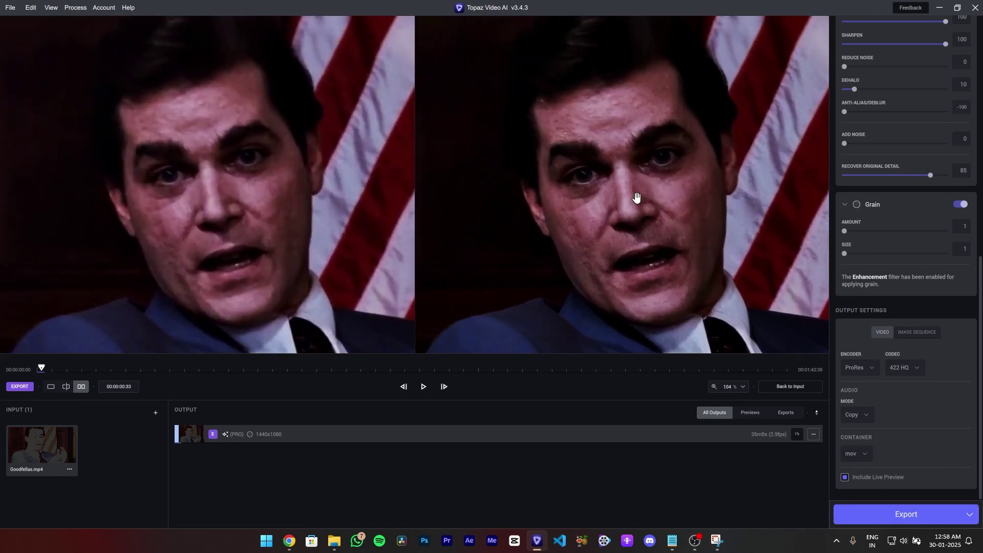
scroll(632, 202, up, 1)
scroll(630, 200, down, 1)
scroll(649, 191, down, 2)
scroll(667, 190, down, 1)
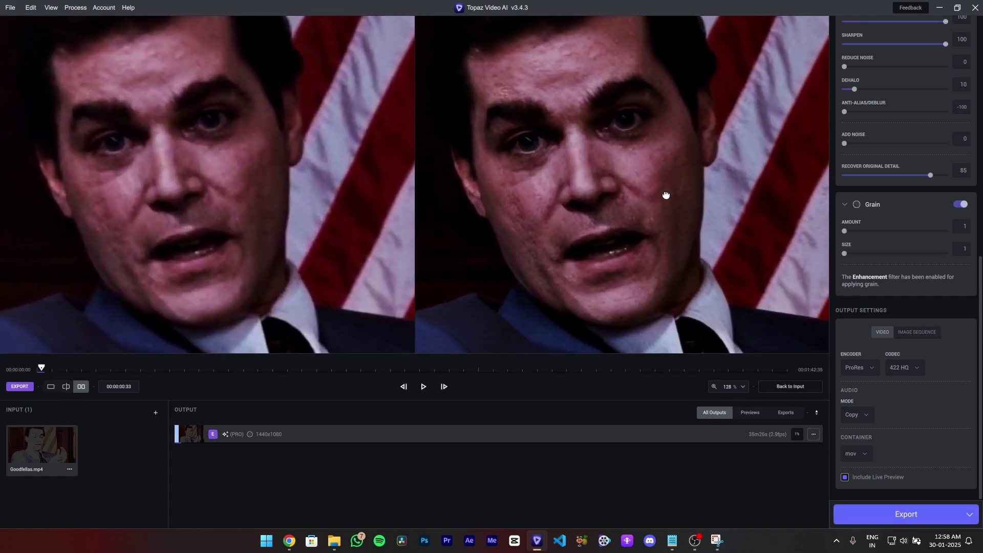
scroll(673, 211, down, 1)
scroll(783, 259, up, 2)
scroll(596, 202, up, 1)
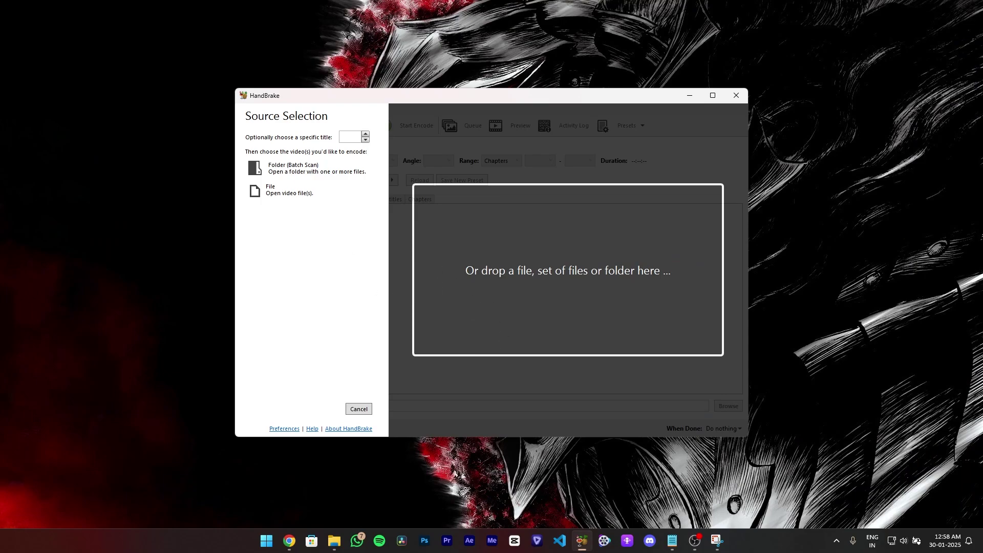
Load the Goodfellas video into HandBrake and apply the Professional > Production Max preset.
drag(370, 276, 369, 275)
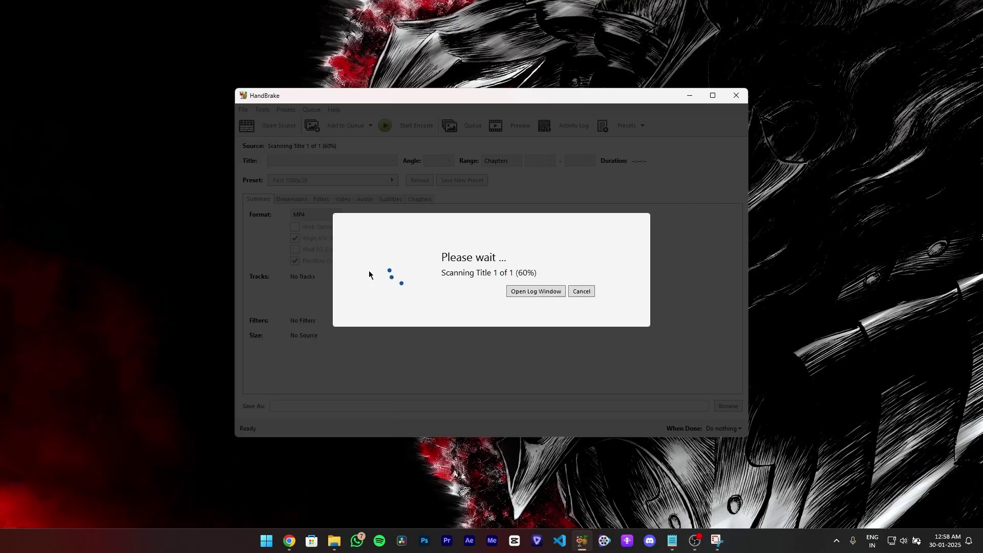
click(313, 182)
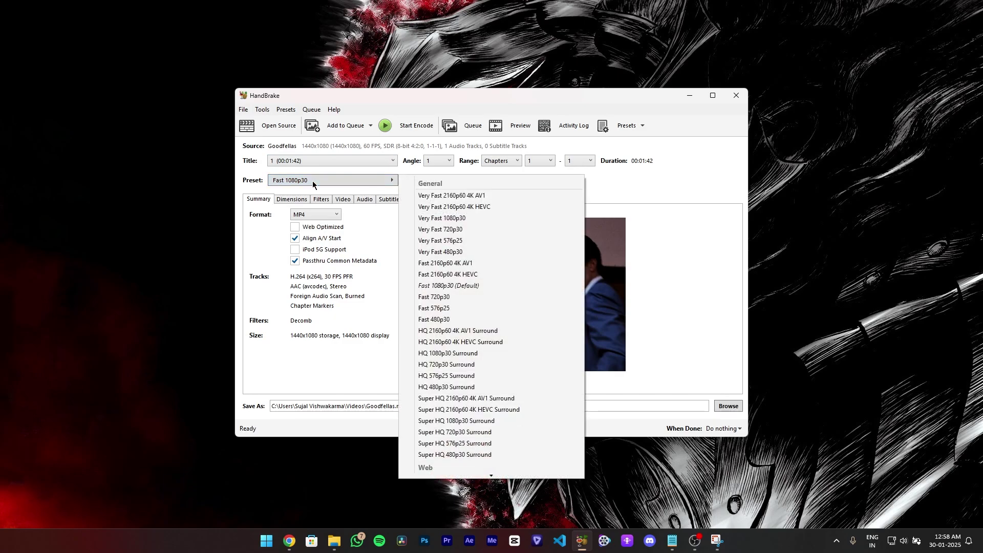
scroll(483, 338, down, 3)
scroll(481, 339, down, 4)
scroll(482, 337, down, 4)
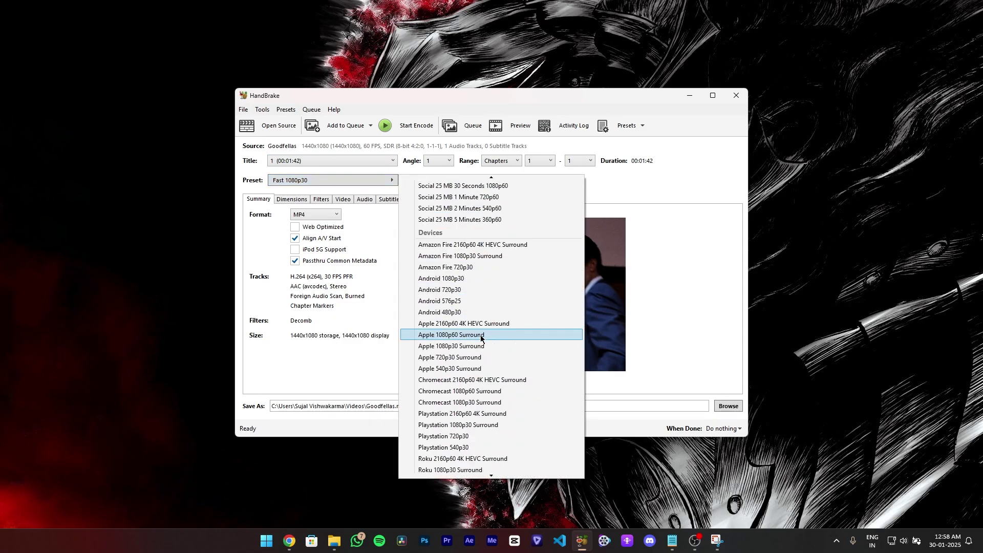
scroll(481, 338, down, 4)
scroll(481, 337, down, 4)
scroll(481, 337, down, 3)
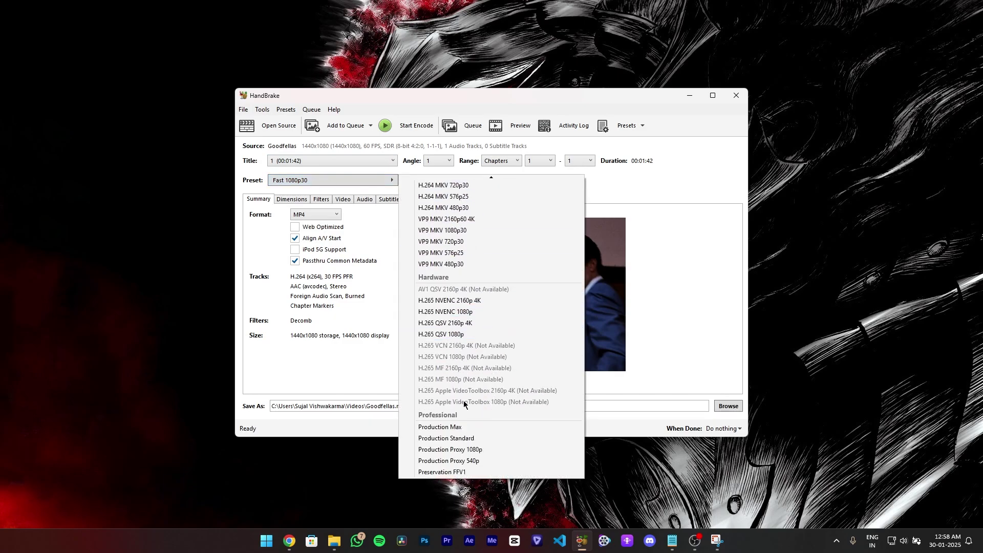
click(492, 426)
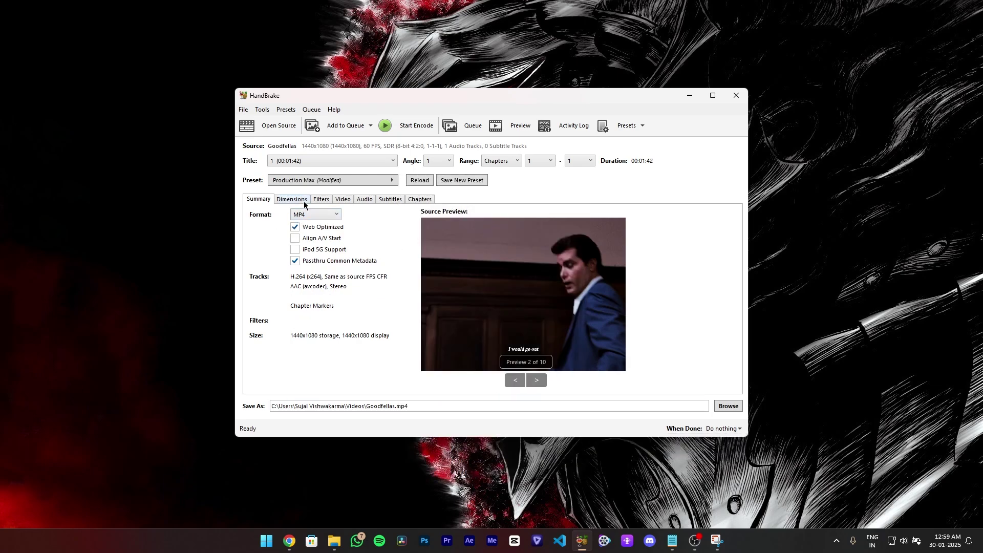
Set the H.264 encoder level to 6.2 in the Video settings.
click(338, 199)
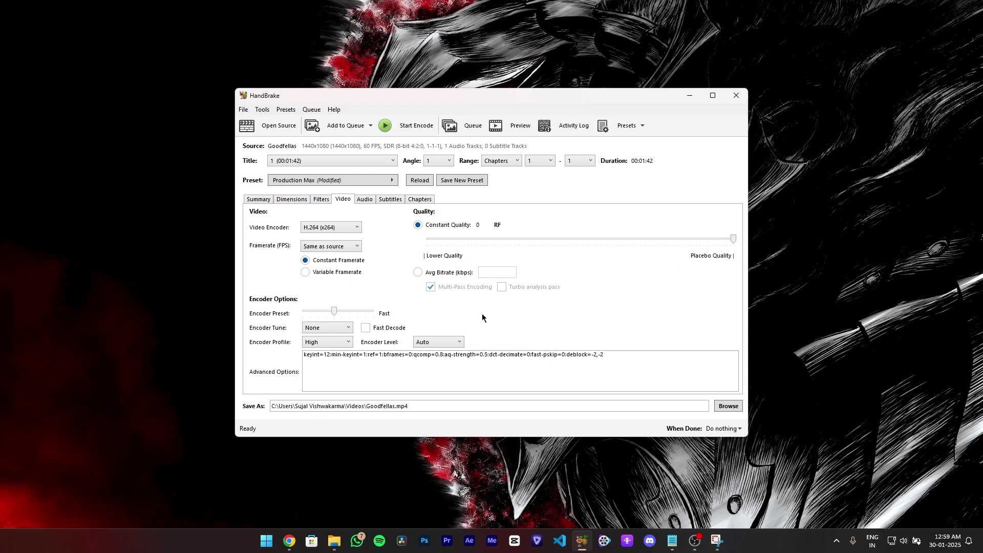
click(439, 341)
click(432, 527)
Start encoding the Goodfellas video and step through the source preview images.
click(261, 199)
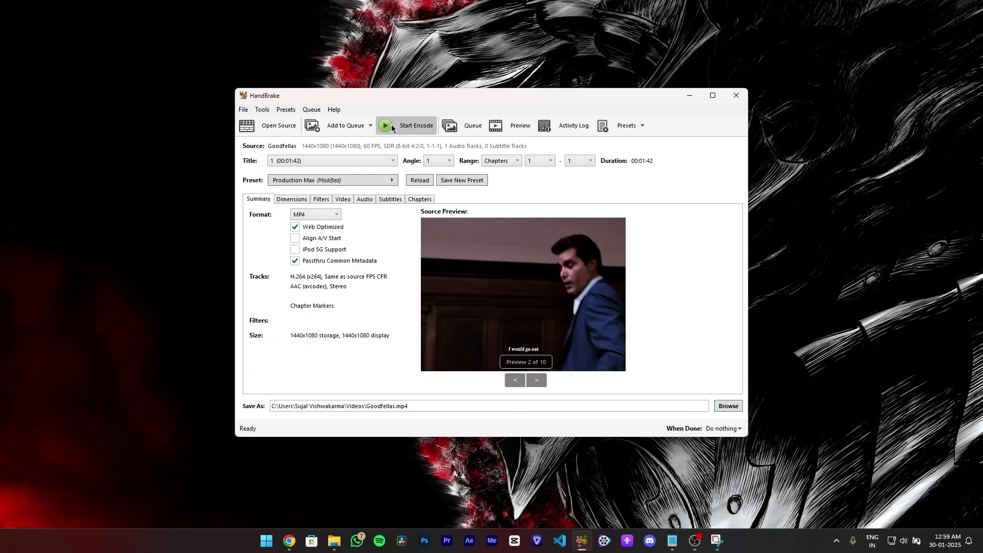
click(393, 128)
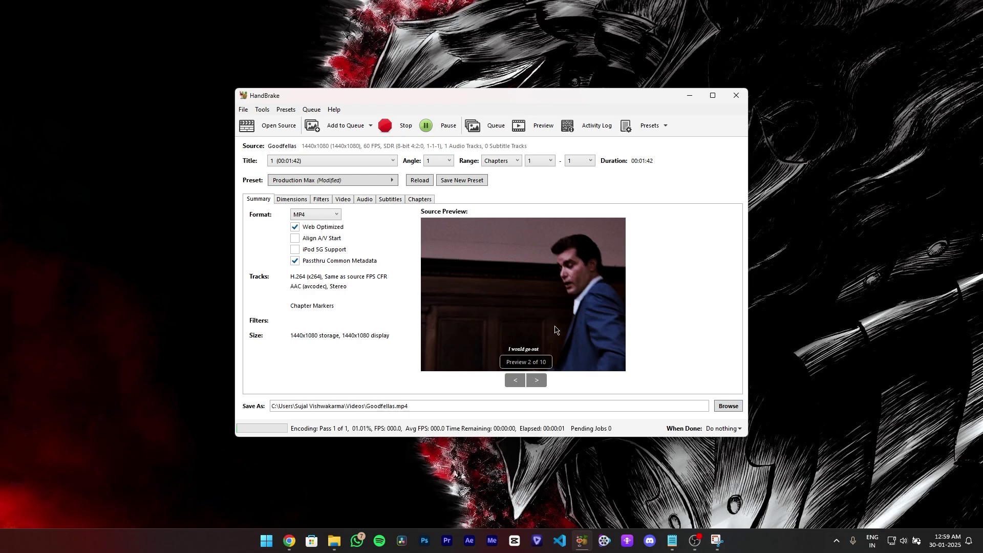
click(539, 380)
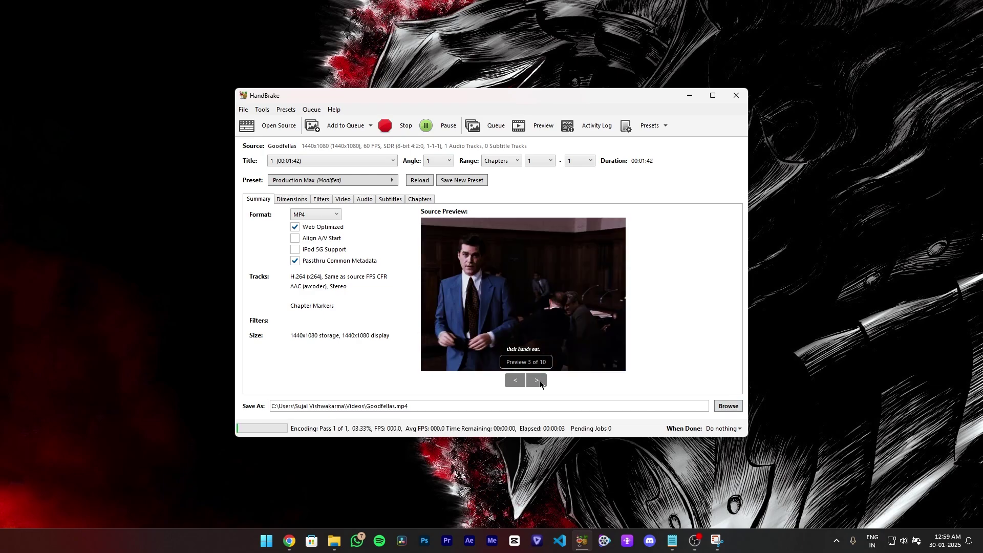
click(538, 381)
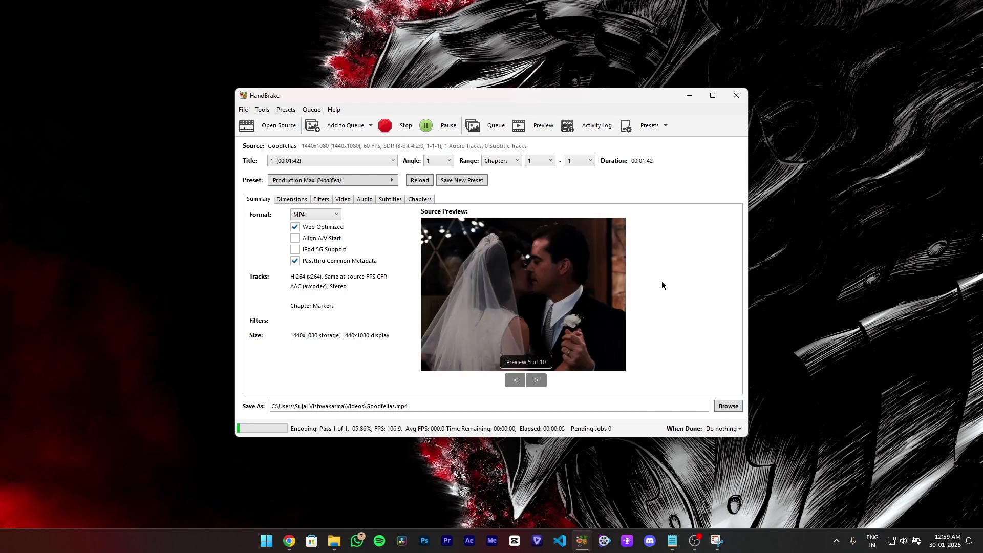